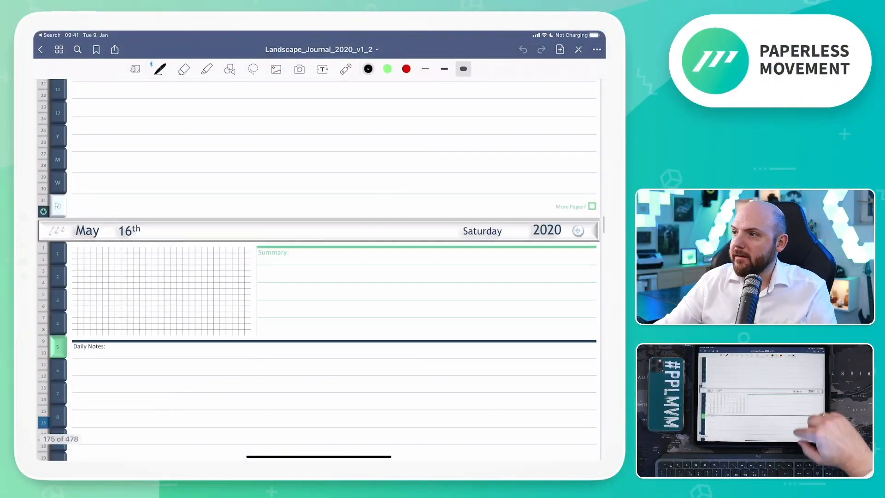
{"action": "scroll", "coordinate": [318, 263], "scroll_direction": "up", "scroll_amount": 3}
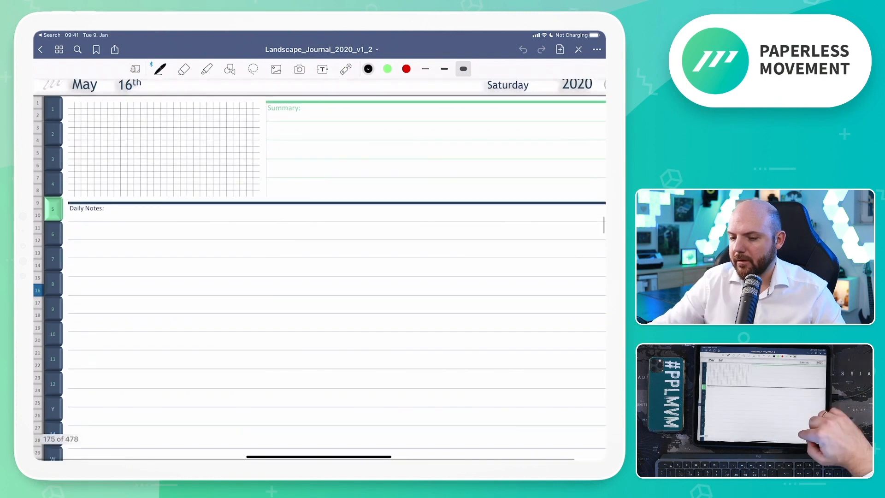
{"action": "scroll", "coordinate": [332, 277], "scroll_direction": "down", "scroll_amount": 3}
{"action": "scroll", "coordinate": [332, 276], "scroll_direction": "up", "scroll_amount": 3}
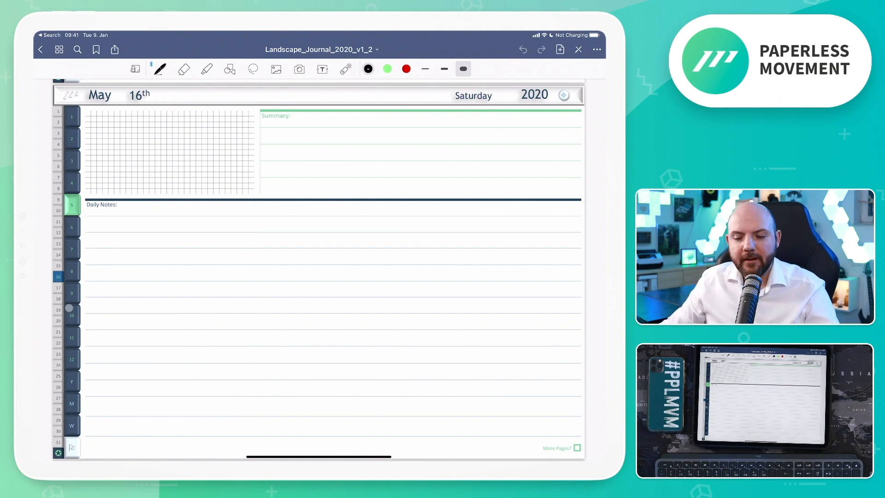
{"action": "scroll", "coordinate": [317, 276], "scroll_direction": "down", "scroll_amount": 5}
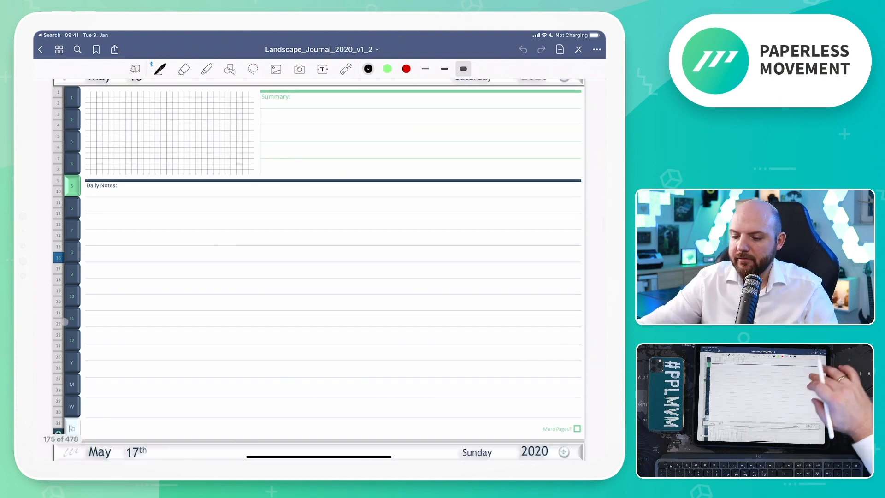
{"action": "scroll", "coordinate": [318, 277], "scroll_direction": "down", "scroll_amount": 5}
{"action": "scroll", "coordinate": [317, 276], "scroll_direction": "down", "scroll_amount": 5}
{"action": "scroll", "coordinate": [318, 276], "scroll_direction": "down", "scroll_amount": 5}
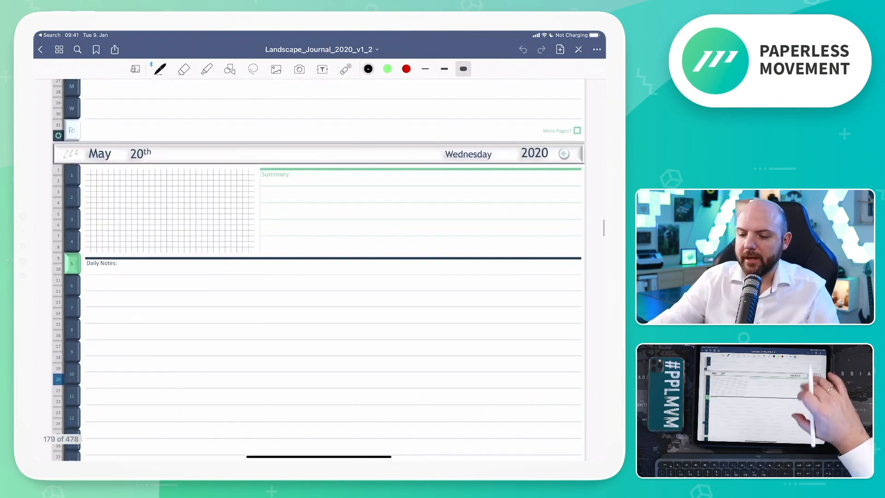
{"action": "scroll", "coordinate": [318, 276], "scroll_direction": "down", "scroll_amount": 3}
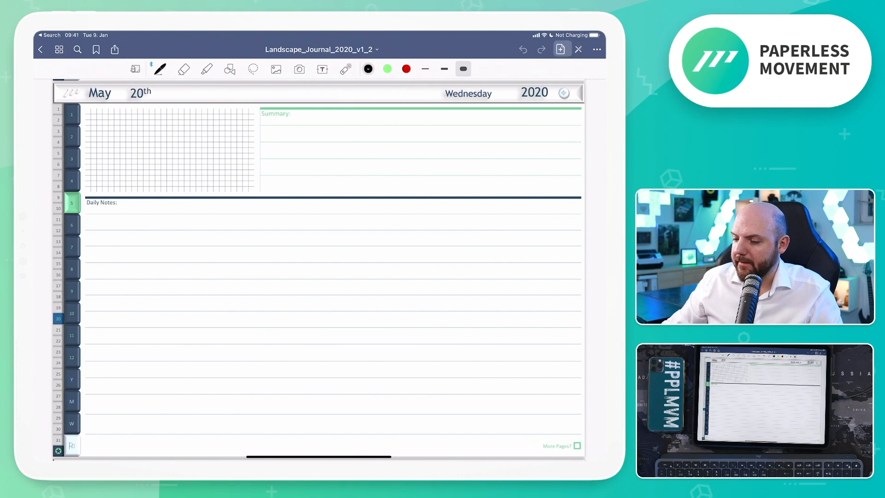
Switch to read-only and follow the September and December tabs to the December 25th daily page
{"action": "left_click", "coordinate": [578, 49]}
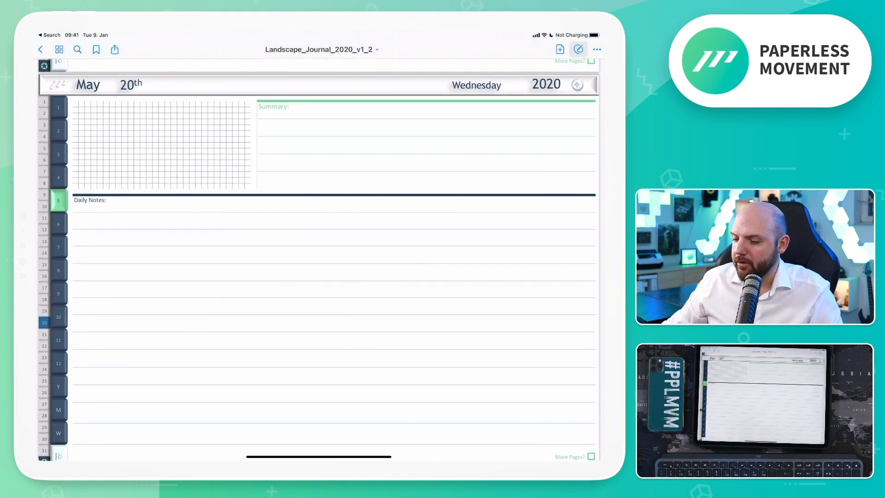
{"action": "left_click", "coordinate": [59, 346]}
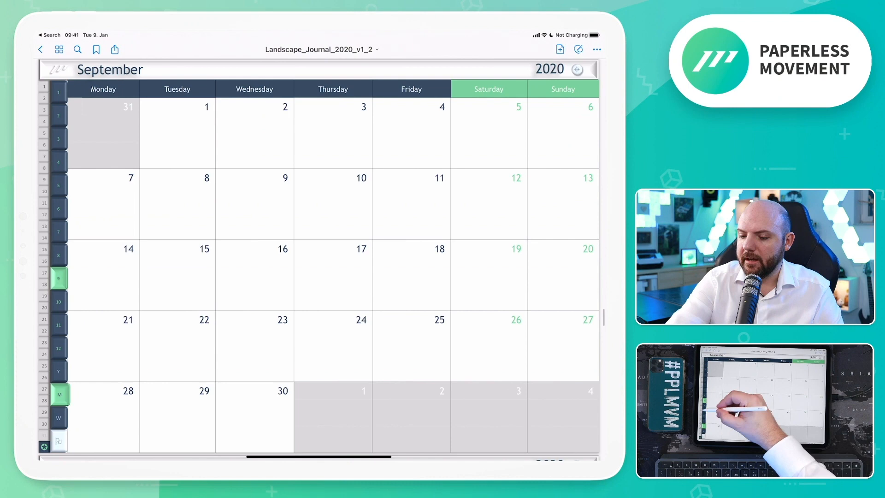
{"action": "left_click", "coordinate": [58, 346]}
{"action": "left_click", "coordinate": [58, 393]}
{"action": "left_click", "coordinate": [411, 346]}
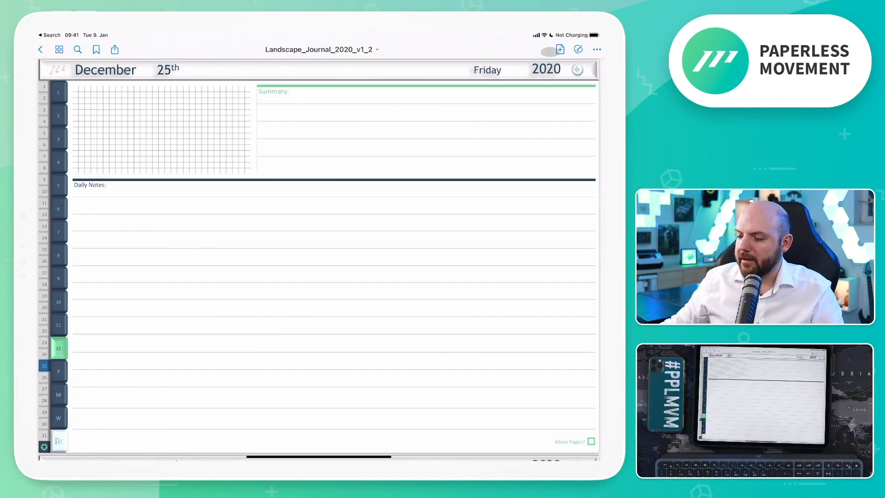
Turn editing back on and handwrite a test scribble in the Daily Notes area
{"action": "left_click", "coordinate": [578, 49]}
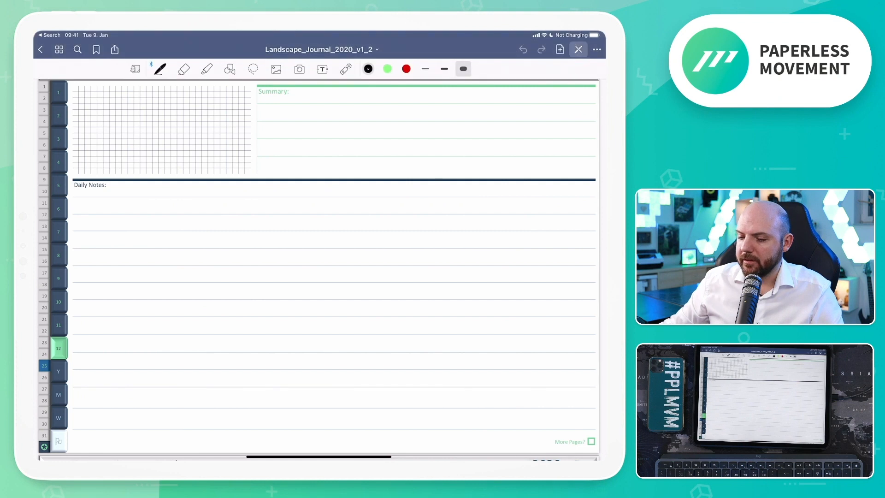
{"action": "left_click_drag", "start_coordinate": [112, 256], "coordinate": [120, 261]}
{"action": "left_click_drag", "start_coordinate": [172, 259], "coordinate": [213, 264]}
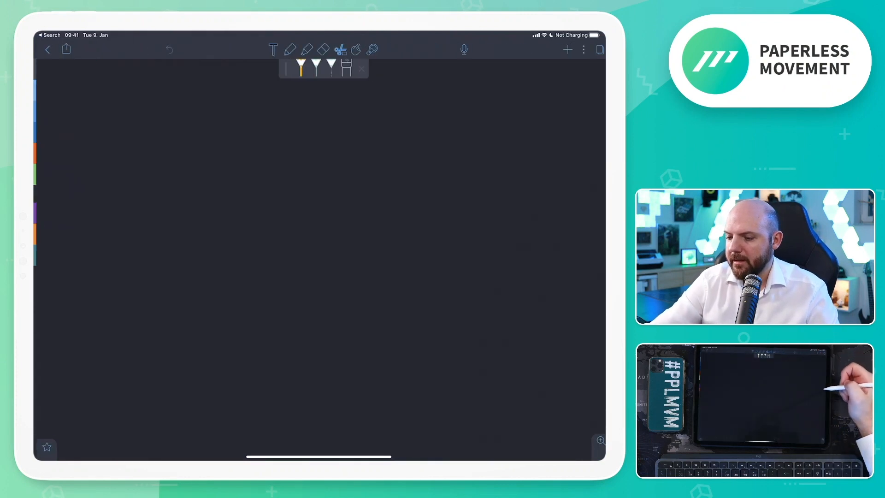
{"action": "scroll", "coordinate": [317, 276], "scroll_direction": "down", "scroll_amount": 5}
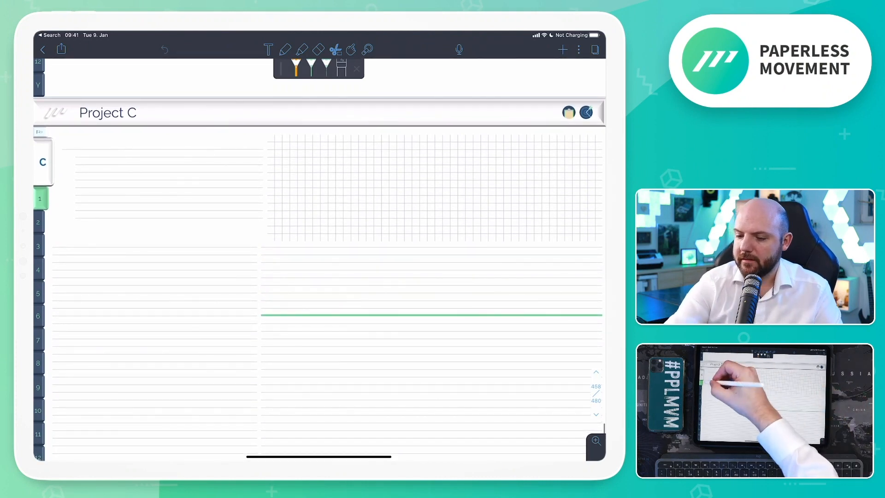
{"action": "scroll", "coordinate": [317, 276], "scroll_direction": "down", "scroll_amount": 2}
Follow Notability planner links through April 13th and 16th to the September 21st daily page
{"action": "left_click", "coordinate": [41, 154]}
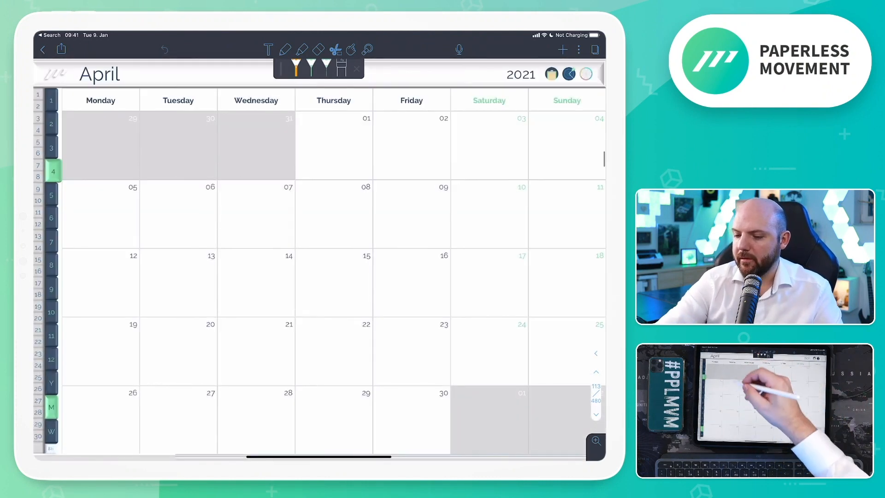
{"action": "left_click", "coordinate": [178, 277]}
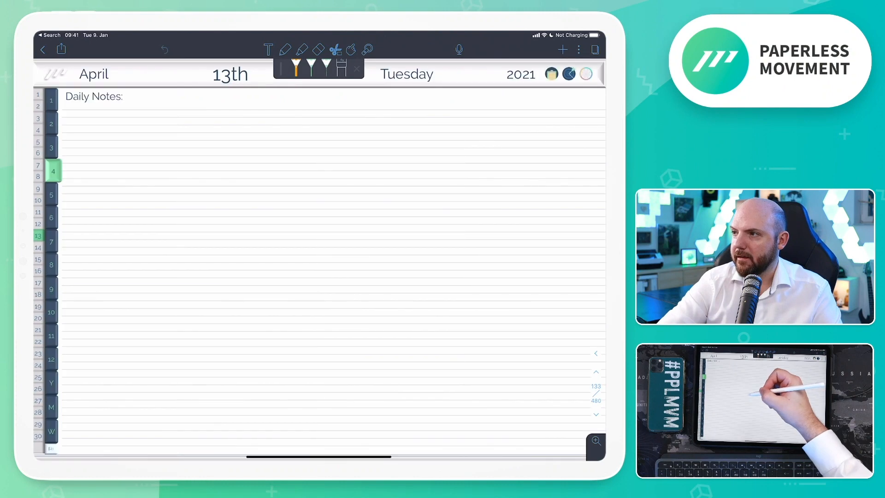
{"action": "left_click", "coordinate": [39, 269]}
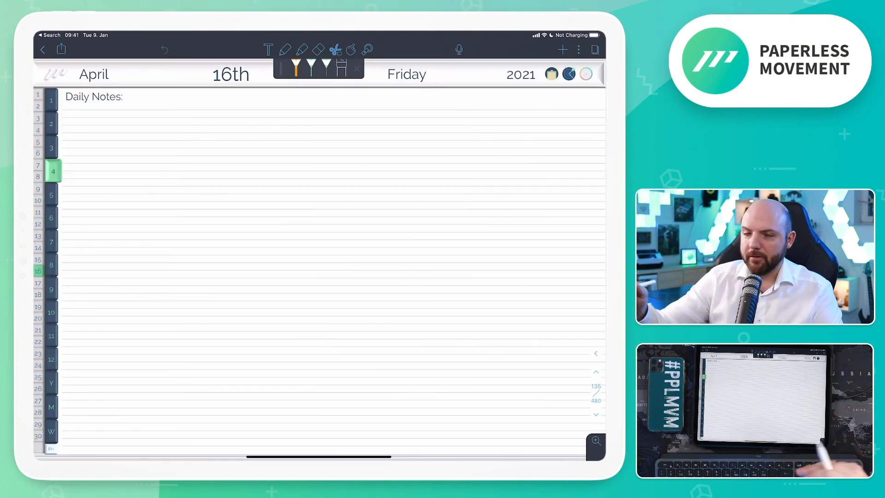
{"action": "left_click", "coordinate": [51, 407]}
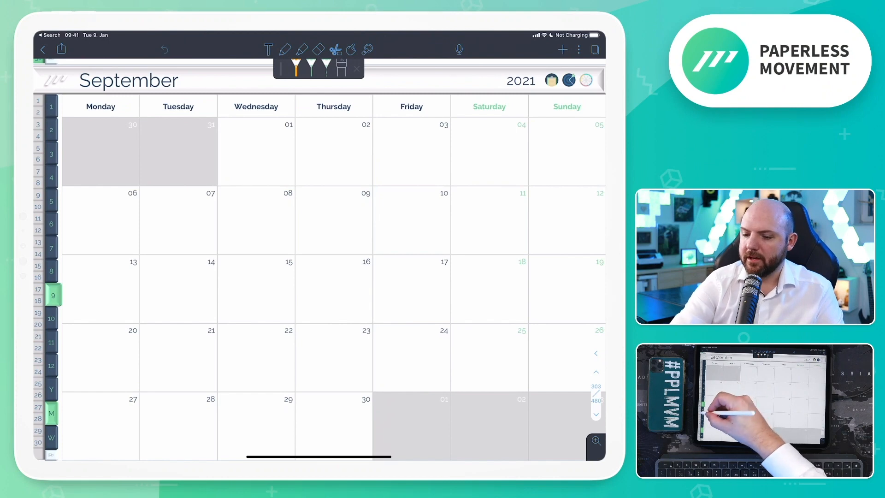
{"action": "left_click", "coordinate": [178, 359]}
Jump via the yearly overview and September 9th to the September 6–12 weekly schedule
{"action": "left_click", "coordinate": [52, 383]}
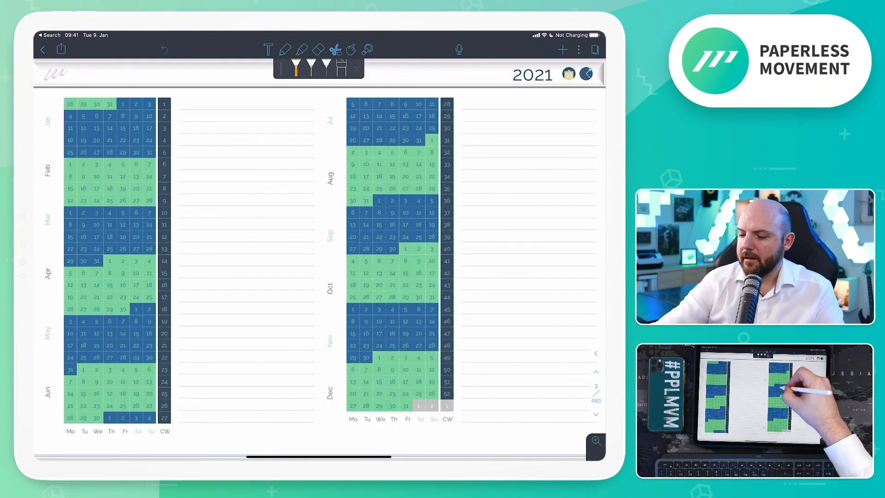
{"action": "left_click", "coordinate": [82, 263]}
{"action": "left_click", "coordinate": [52, 431]}
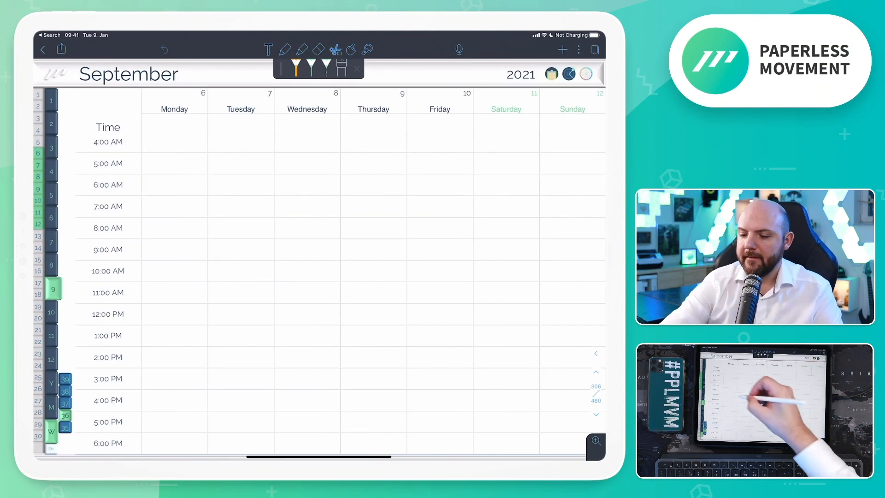
Scribble blue strokes in Monday 8:00 AM, midweek slots and near Thursday 11:00 AM, then return to GoodNotes
{"action": "left_click_drag", "start_coordinate": [158, 242], "coordinate": [175, 242]}
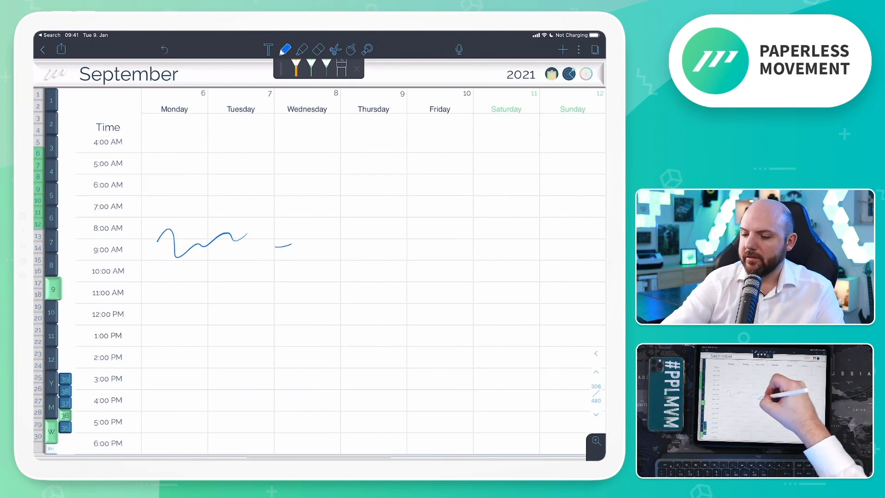
{"action": "left_click_drag", "start_coordinate": [380, 297], "coordinate": [405, 297]}
{"action": "left_click_drag", "start_coordinate": [449, 268], "coordinate": [490, 258]}
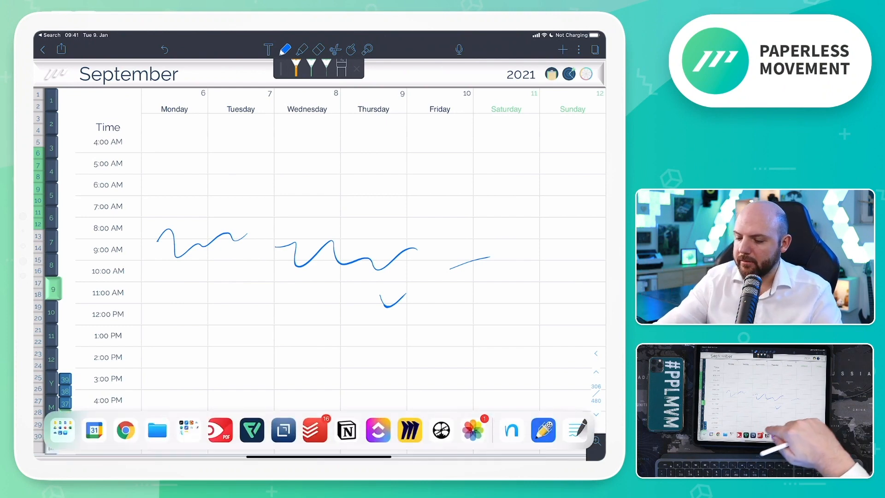
{"action": "left_click", "coordinate": [194, 449]}
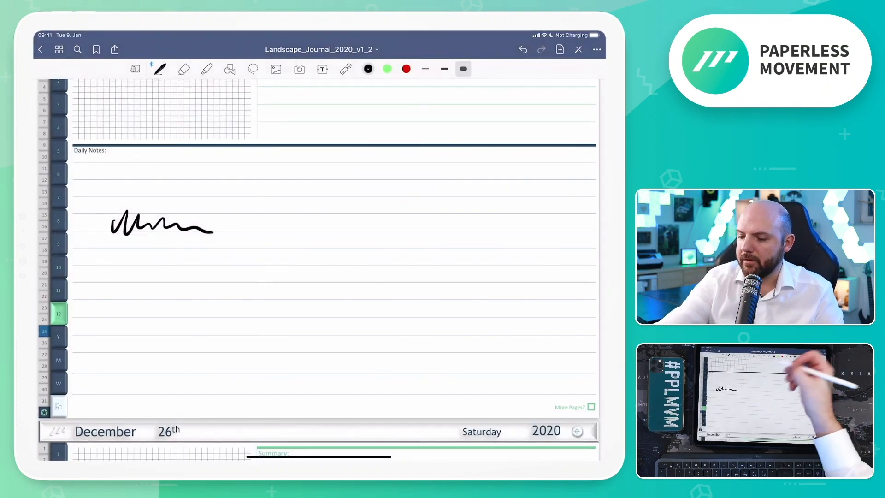
Add another handwritten stroke beside the scribble, then switch the journal to read-only
{"action": "left_click_drag", "start_coordinate": [243, 226], "coordinate": [245, 227]}
{"action": "left_click_drag", "start_coordinate": [321, 239], "coordinate": [400, 221]}
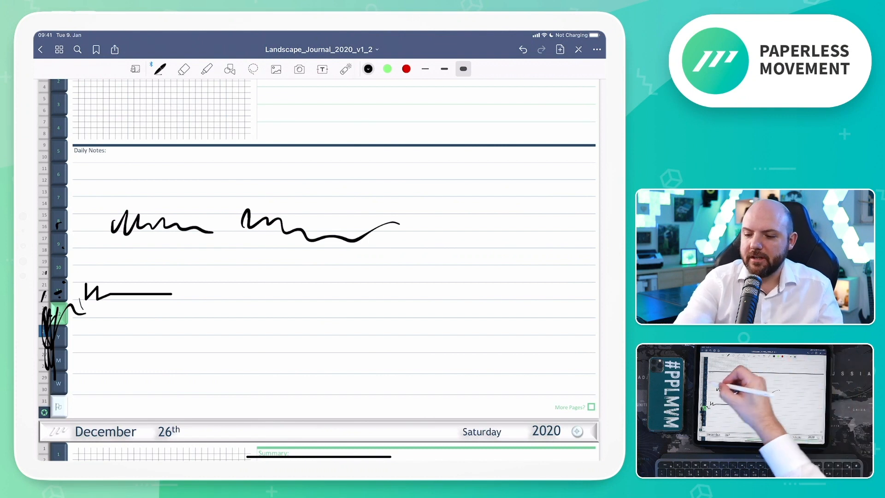
{"action": "left_click", "coordinate": [578, 49]}
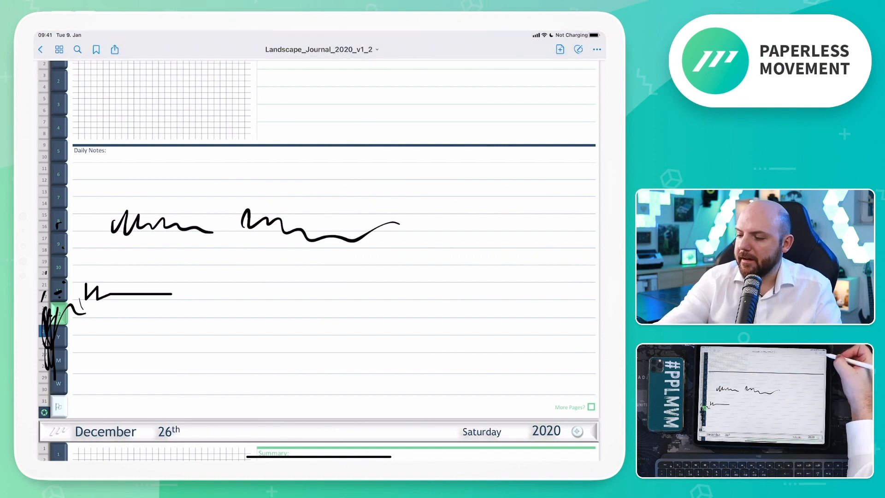
Follow links to December 15th and 18th, then the November and September monthly calendars
{"action": "left_click", "coordinate": [58, 304]}
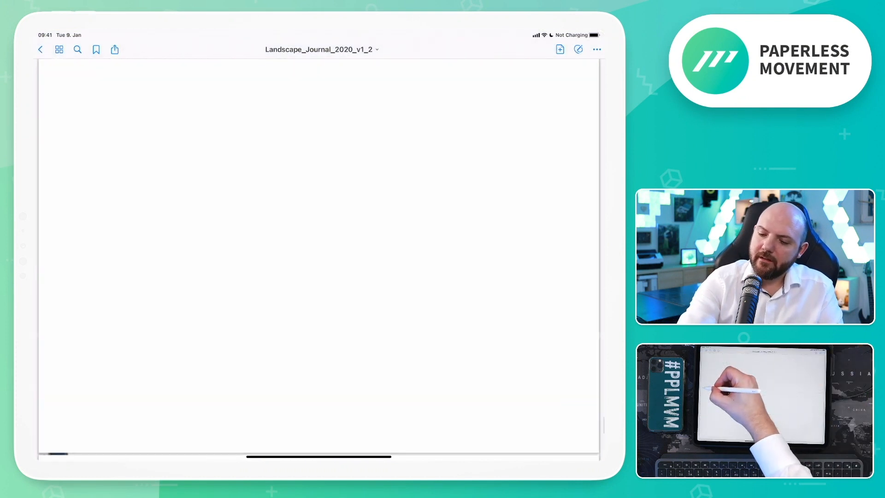
{"action": "left_click", "coordinate": [45, 285]}
{"action": "left_click", "coordinate": [58, 347]}
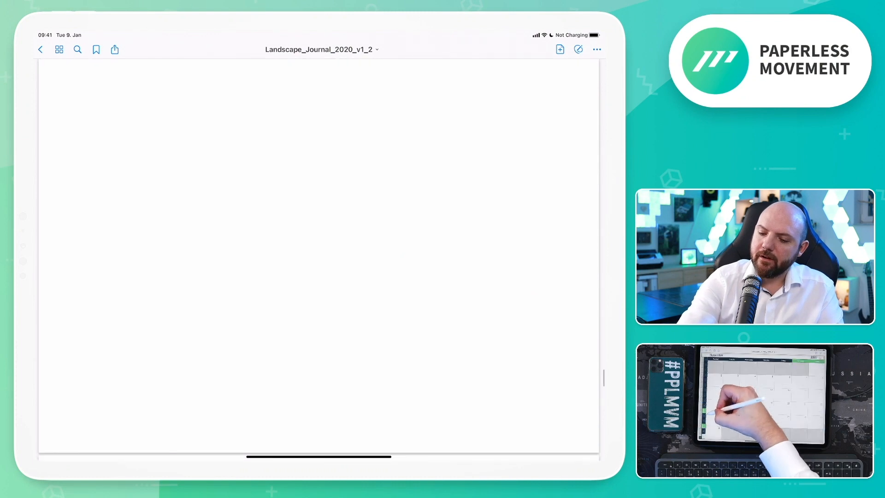
{"action": "left_click", "coordinate": [58, 278]}
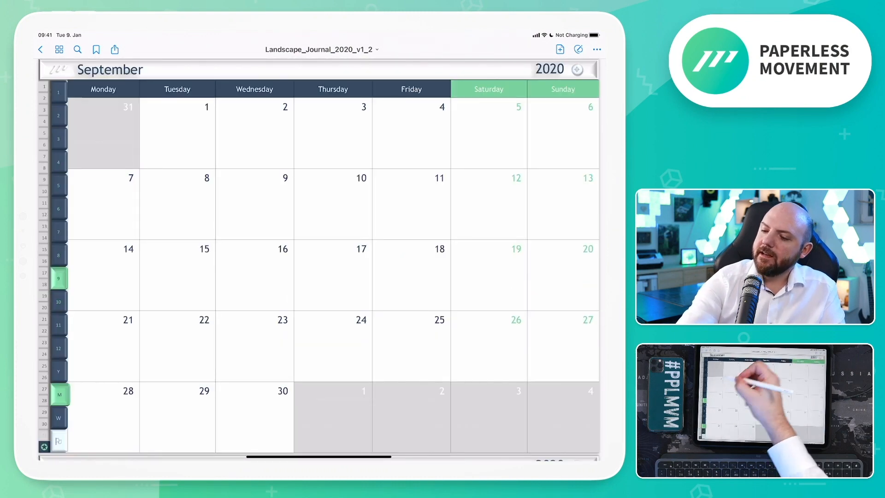
{"action": "scroll", "coordinate": [319, 263], "scroll_direction": "up", "scroll_amount": 1}
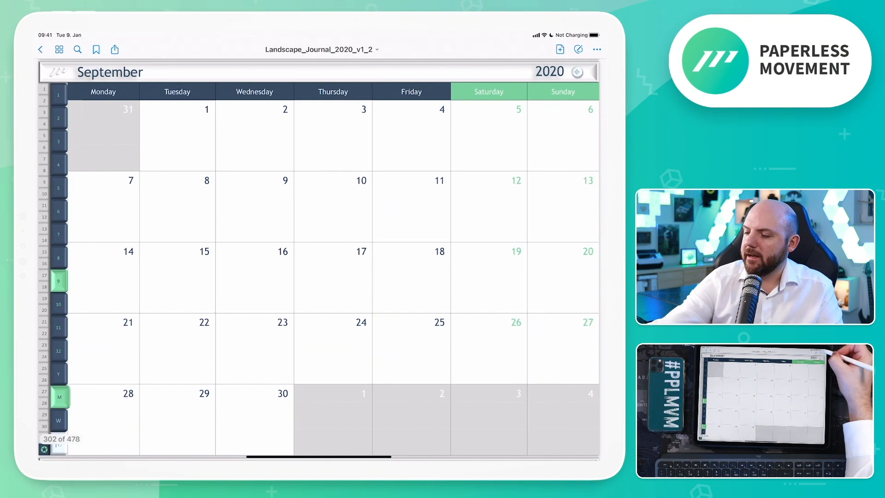
Turn editing back on and handwrite a stroke in the September 8 calendar cell
{"action": "left_click", "coordinate": [577, 50]}
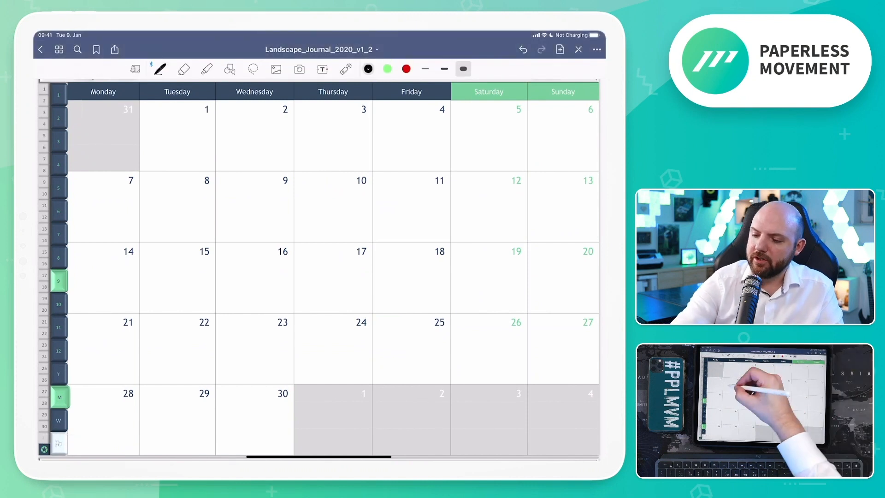
{"action": "left_click_drag", "start_coordinate": [166, 208], "coordinate": [225, 203]}
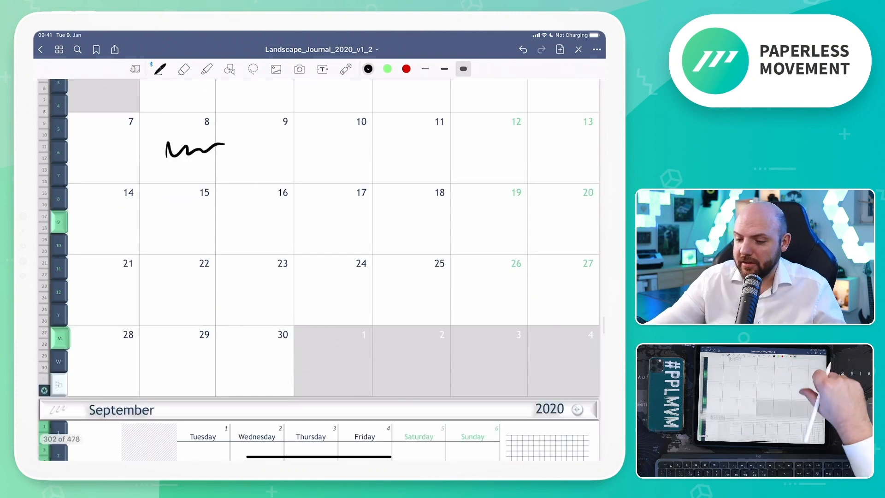
{"action": "scroll", "coordinate": [317, 269], "scroll_direction": "down", "scroll_amount": 10}
{"action": "scroll", "coordinate": [318, 270], "scroll_direction": "down", "scroll_amount": 8}
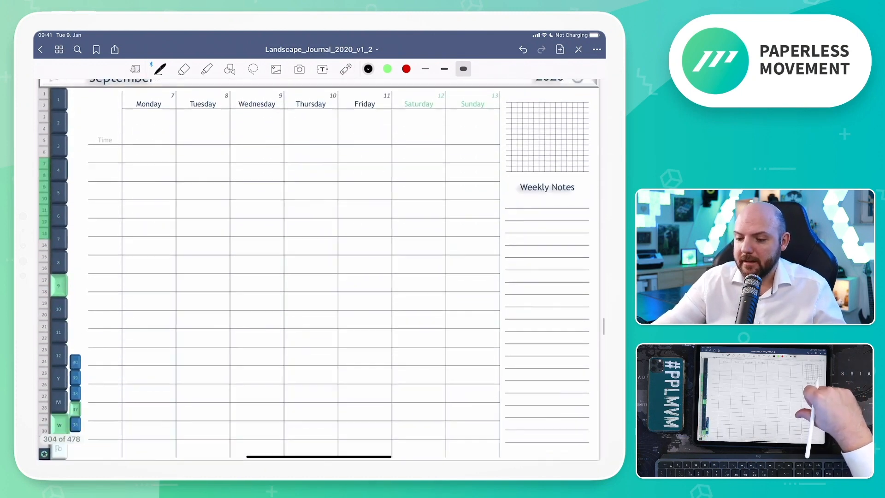